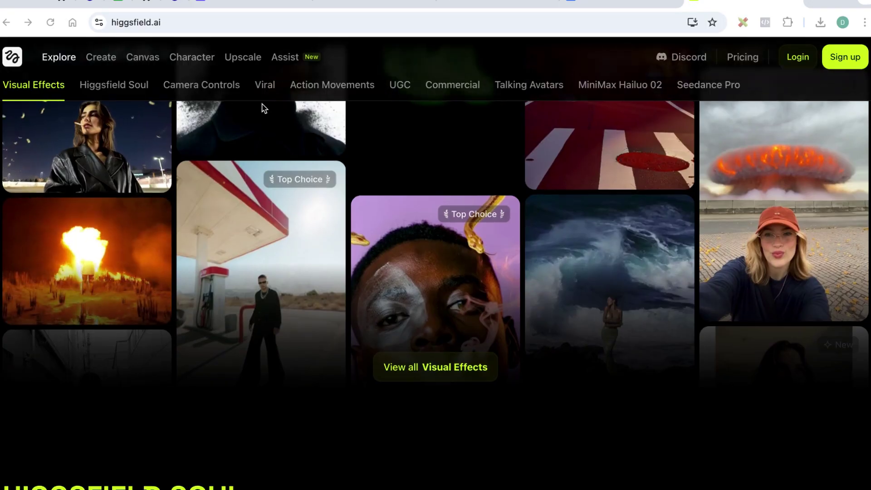
Step: Browse the explore page from the Visual Effects gallery down to the Higgsfield Soul style presets
scroll(262, 102, "down", 10)
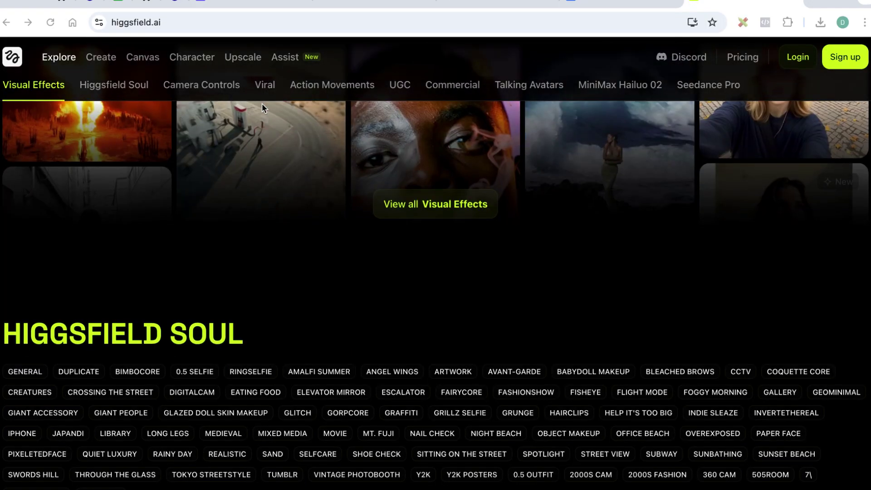
scroll(262, 104, "down", 5)
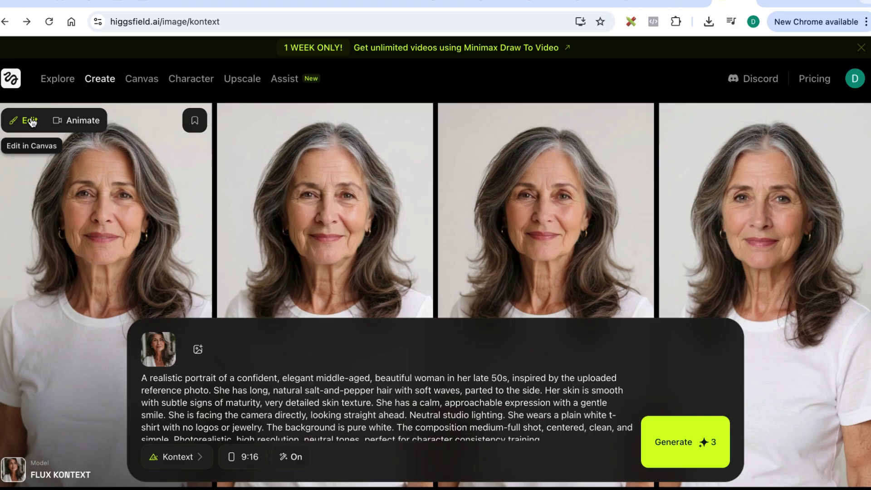
Step: View the uploaded reference photo at full size and examine the portrait prompt written for it
mouse_move(99, 80)
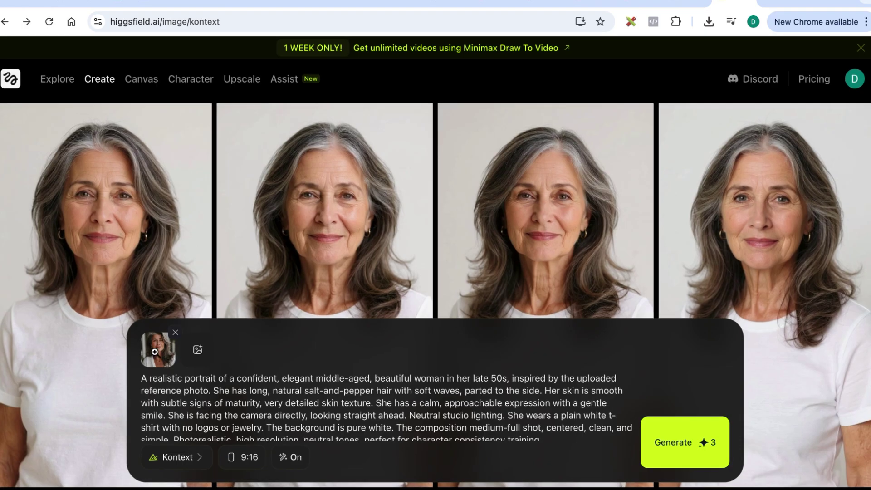
left_click(157, 355)
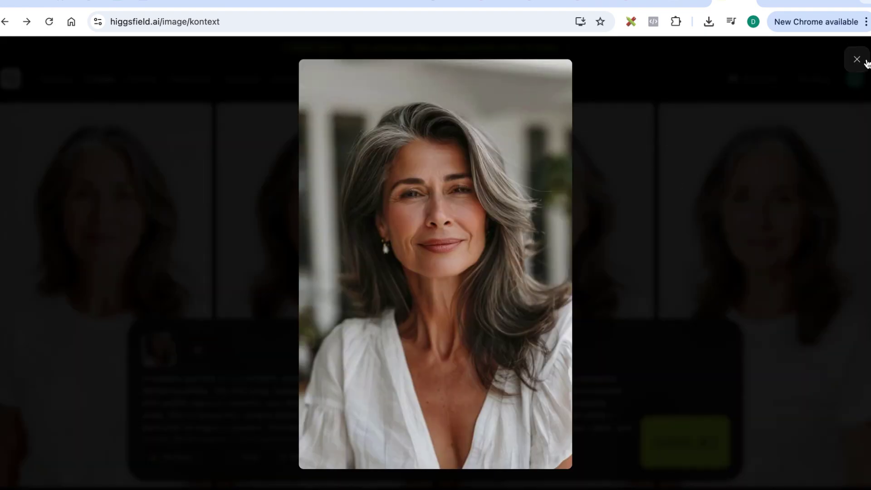
left_click(857, 62)
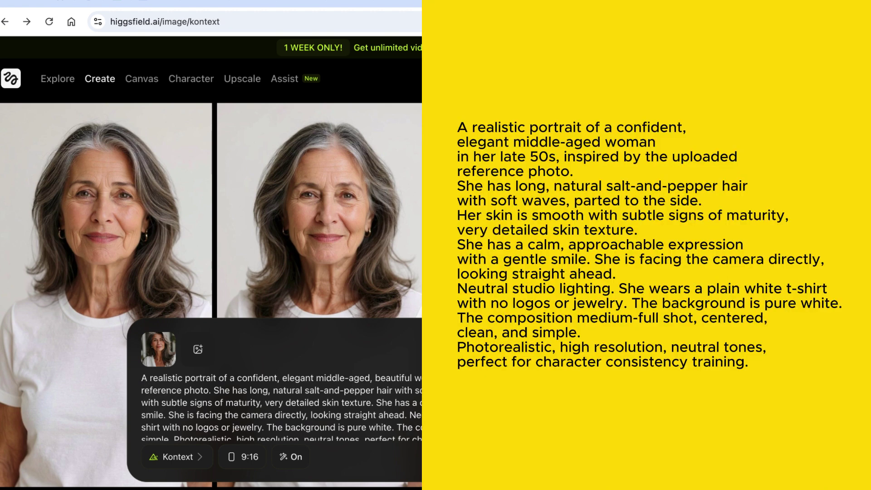
left_click_drag(142, 378, 331, 390)
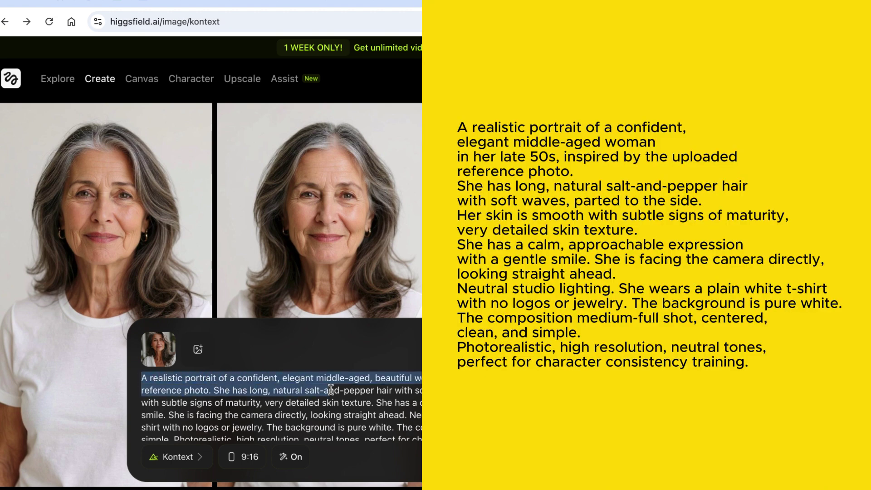
key("Right")
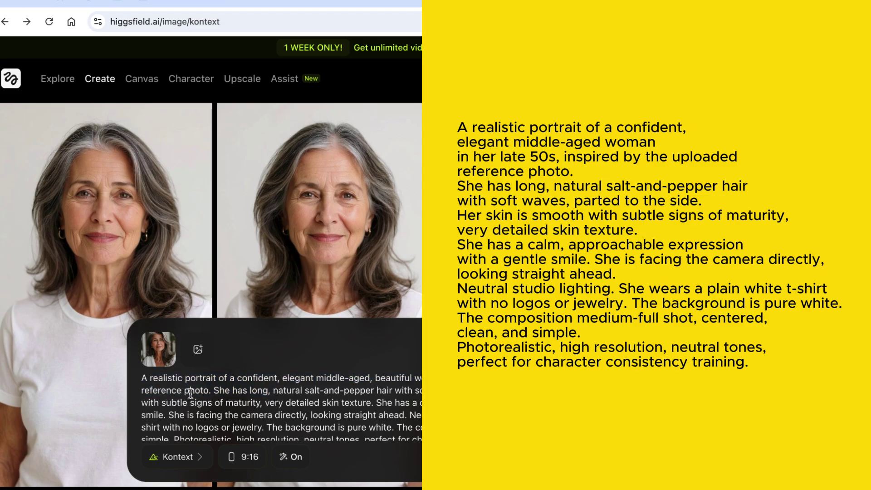
scroll(260, 395, "down", 1)
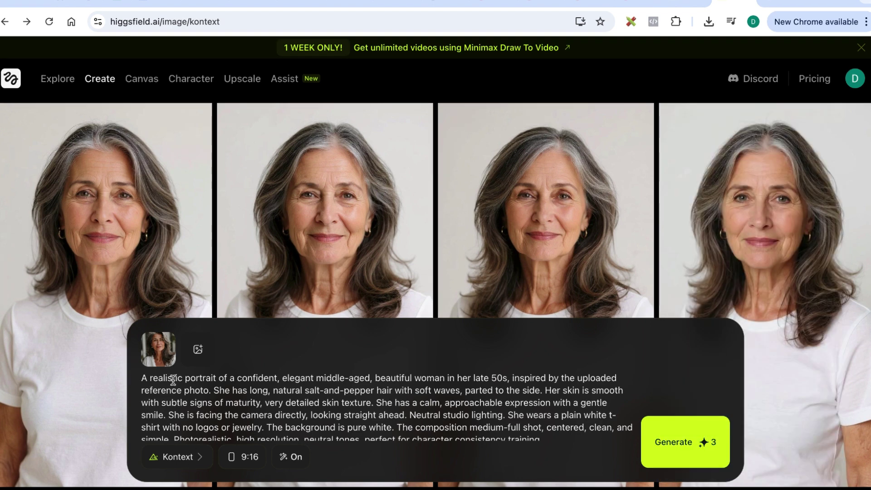
Step: Select the Flux Kontext Max model and check the aspect ratio options, keeping 9:16
left_click(195, 462)
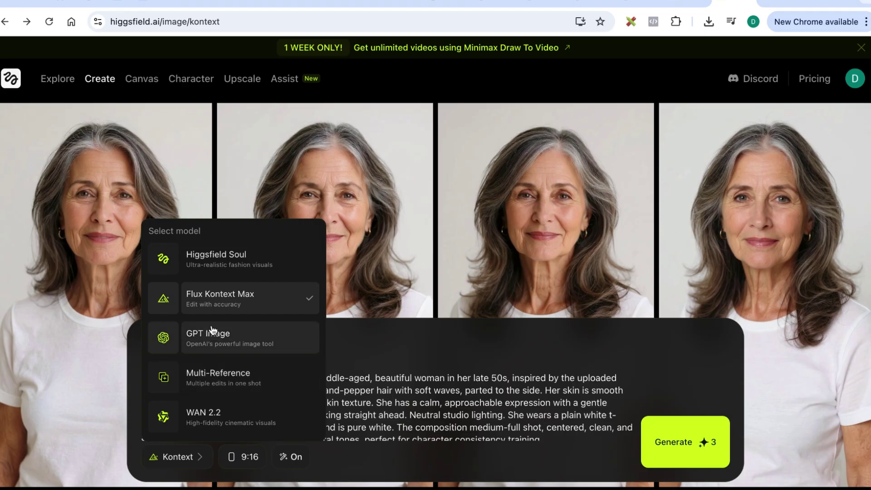
left_click(238, 307)
left_click(247, 458)
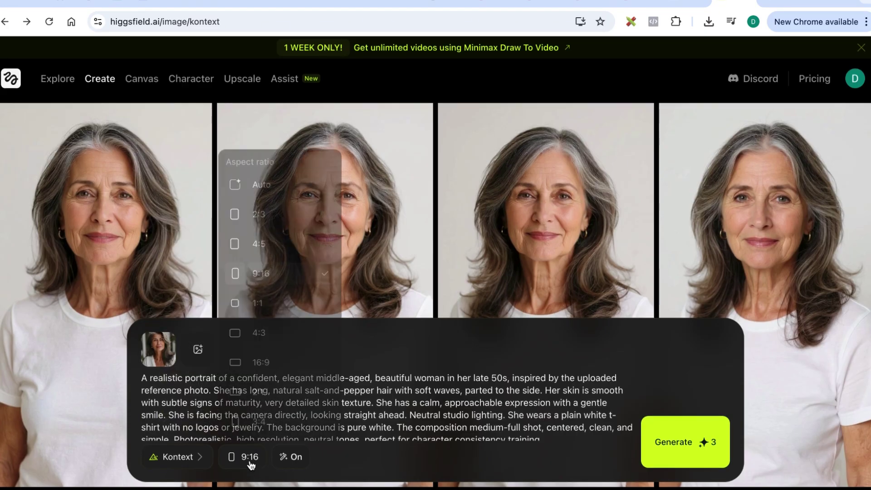
left_click(249, 458)
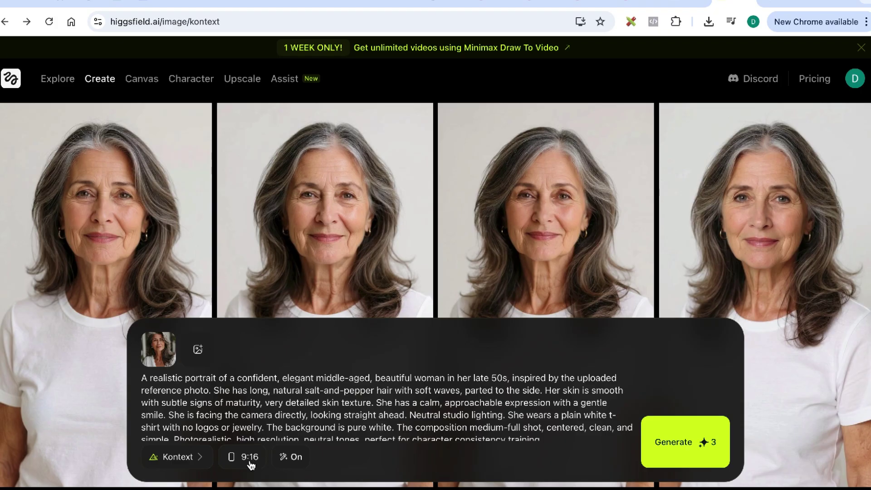
Step: Inspect the third generated portrait enlarged and upload a chosen portrait file as the new reference image
left_click(585, 255)
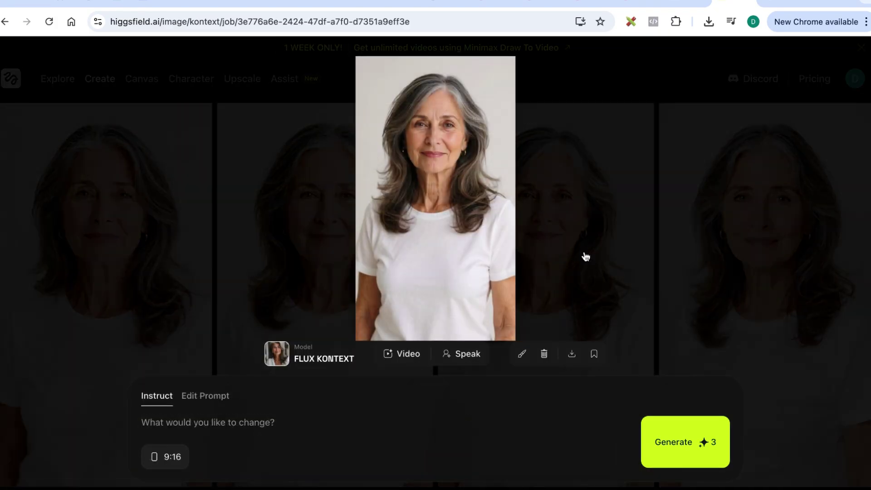
left_click(470, 171)
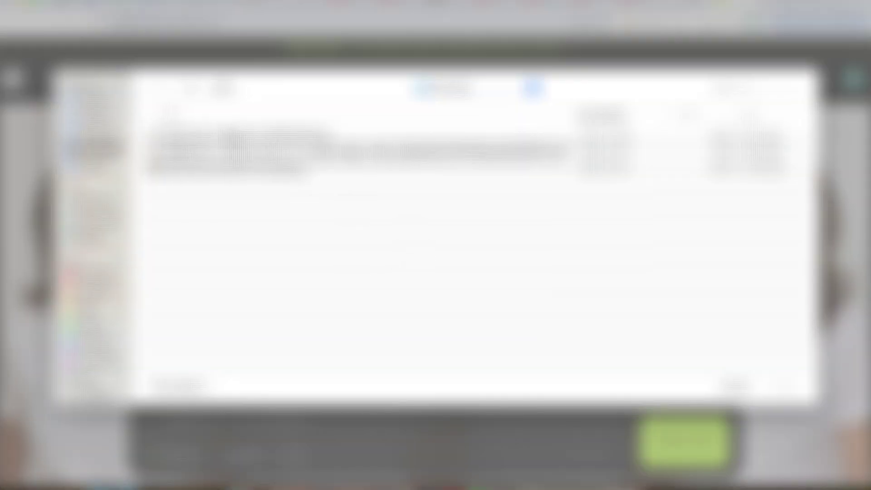
left_click(318, 132)
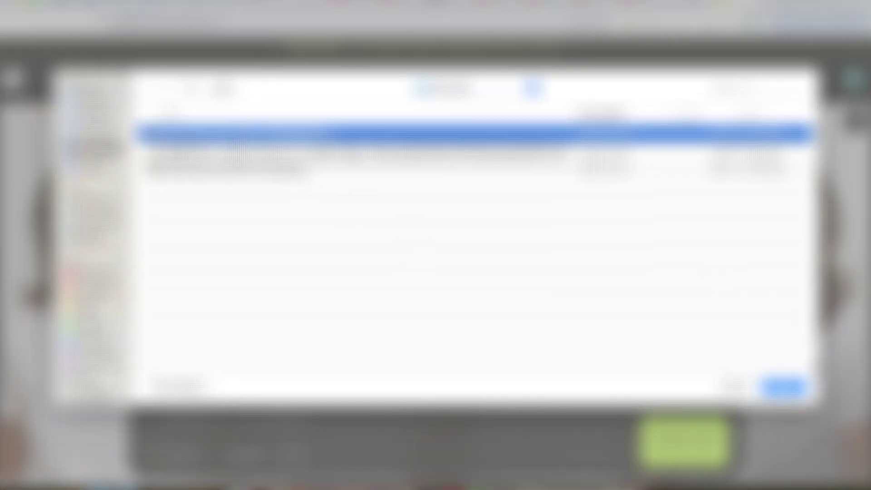
left_click(784, 386)
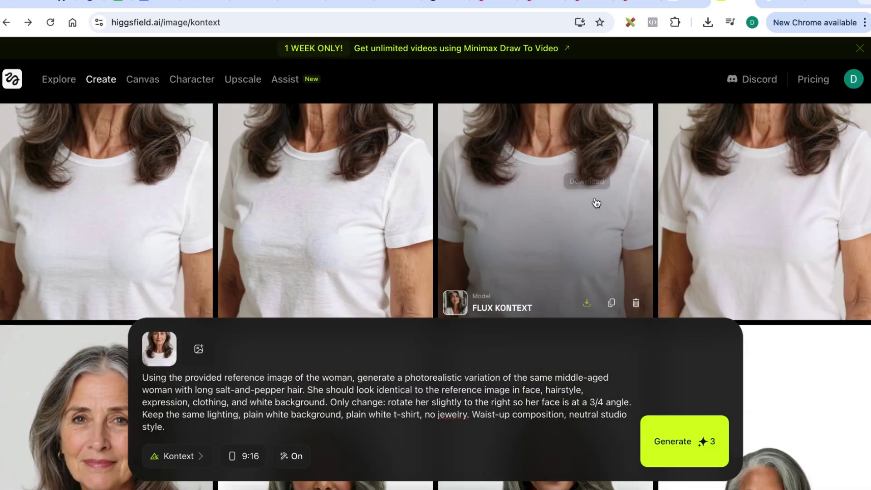
Step: Review the generated 3/4-angle and profile variations of the woman in the image gallery
scroll(597, 203, "up", 3)
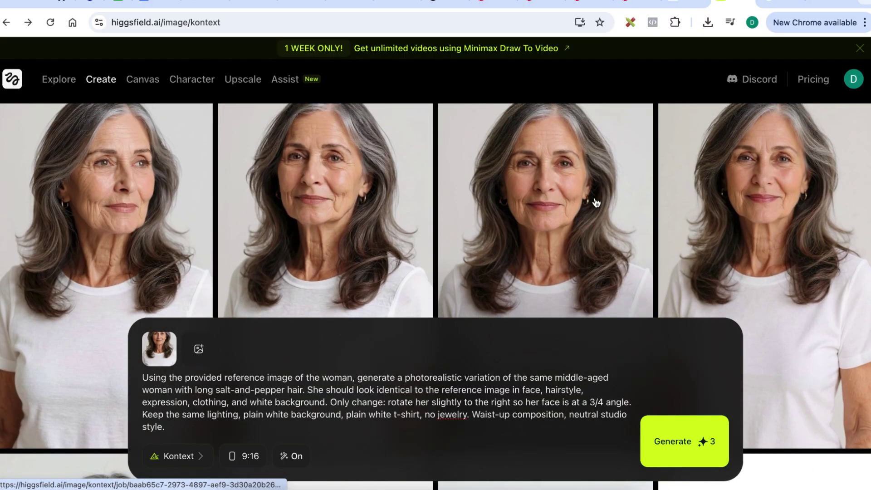
scroll(597, 258, "up", 1)
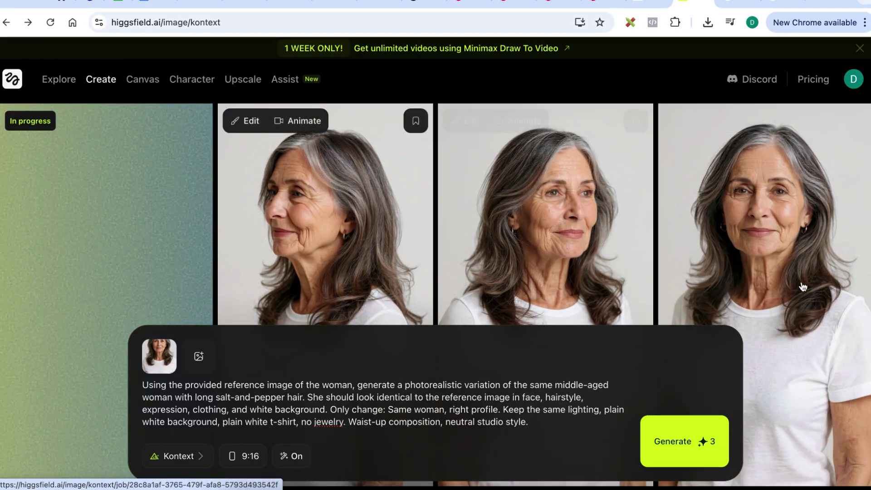
scroll(624, 275, "down", 9)
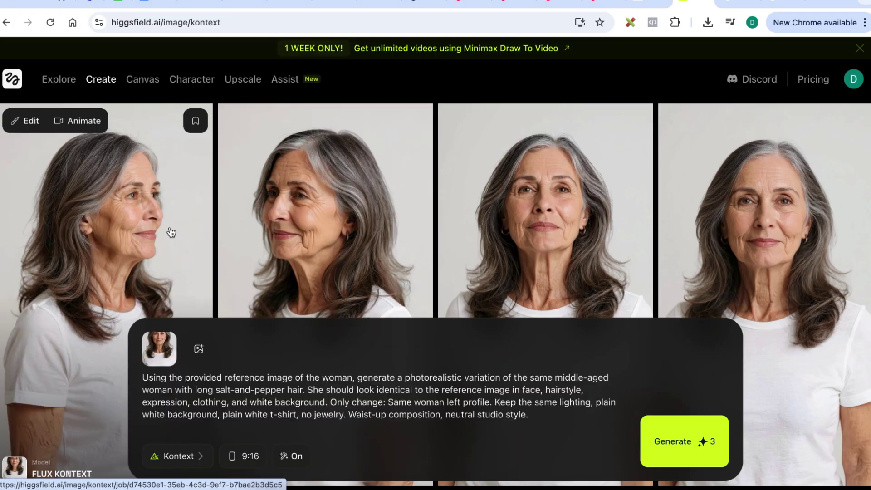
Step: Create a new character by uploading the set of generated portrait photos, and start its generation under the entered name
left_click(192, 80)
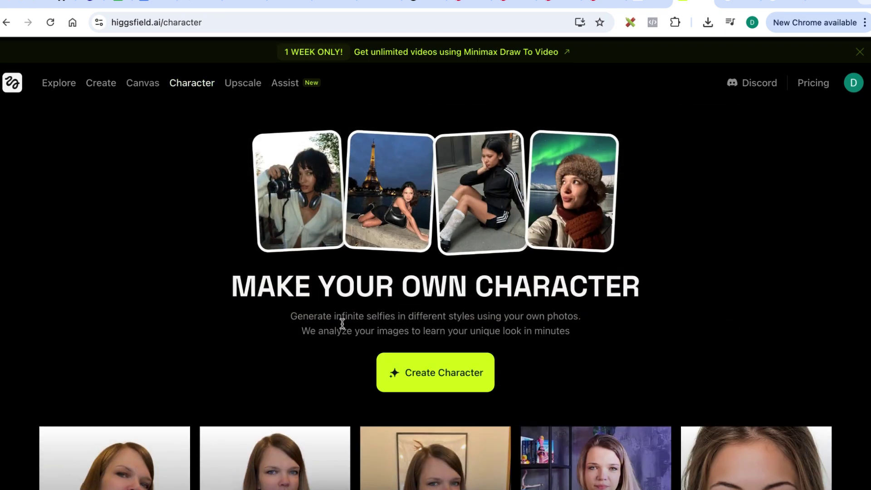
left_click(445, 368)
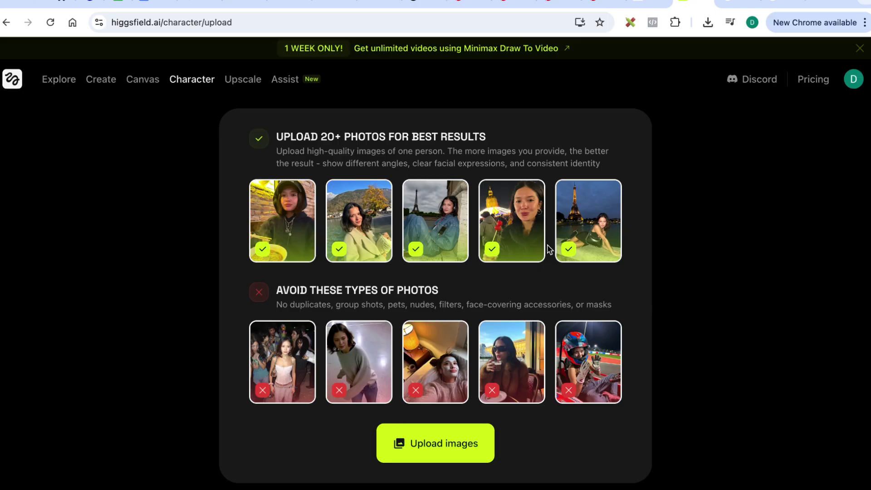
left_click(435, 448)
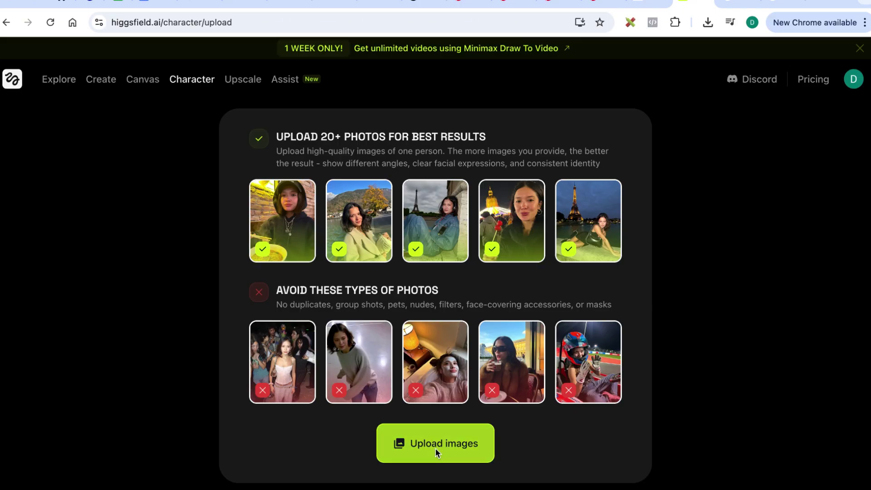
left_click(93, 153)
left_click(748, 384)
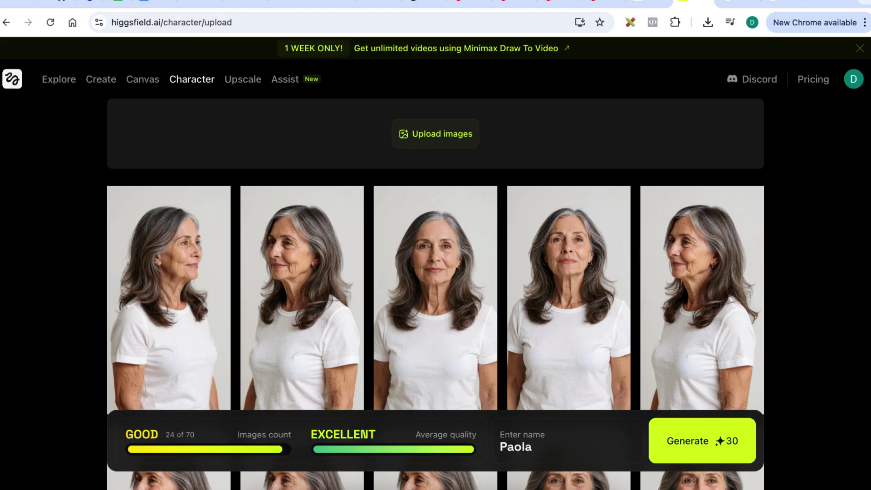
left_click(695, 443)
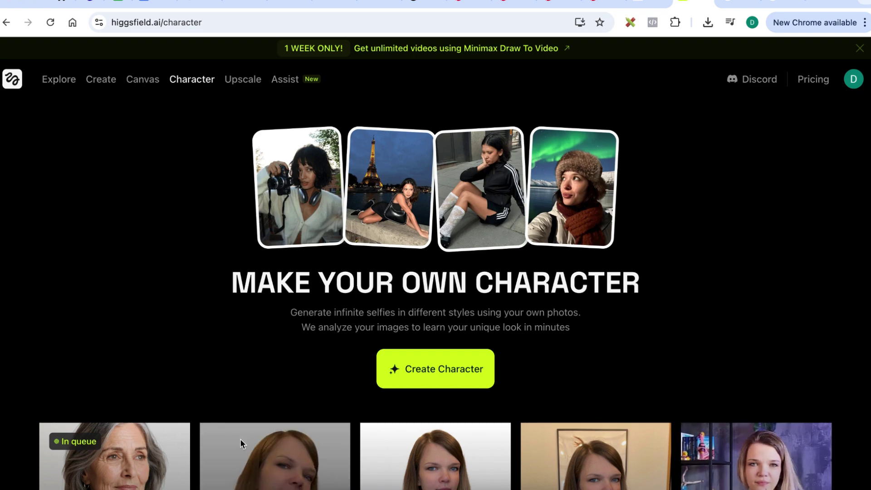
Step: Start an image generation with the newly trained character and keep Higgsfield Soul as the model
scroll(241, 441, "down", 3)
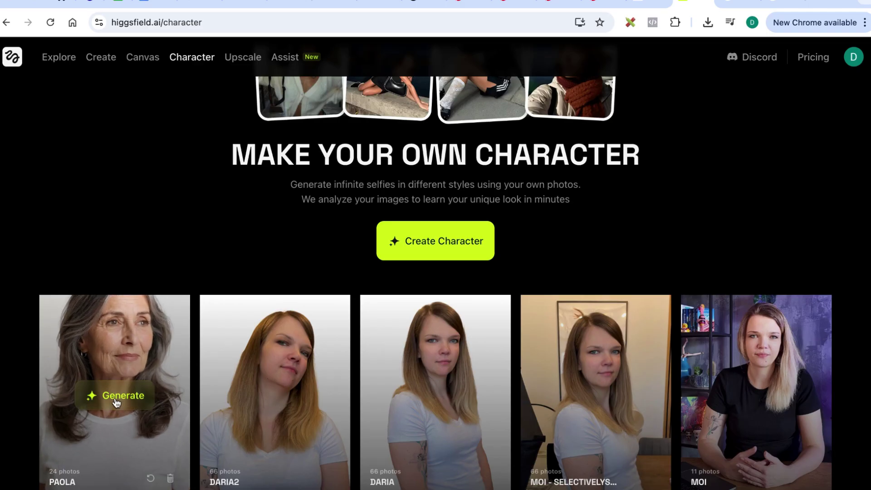
left_click(117, 402)
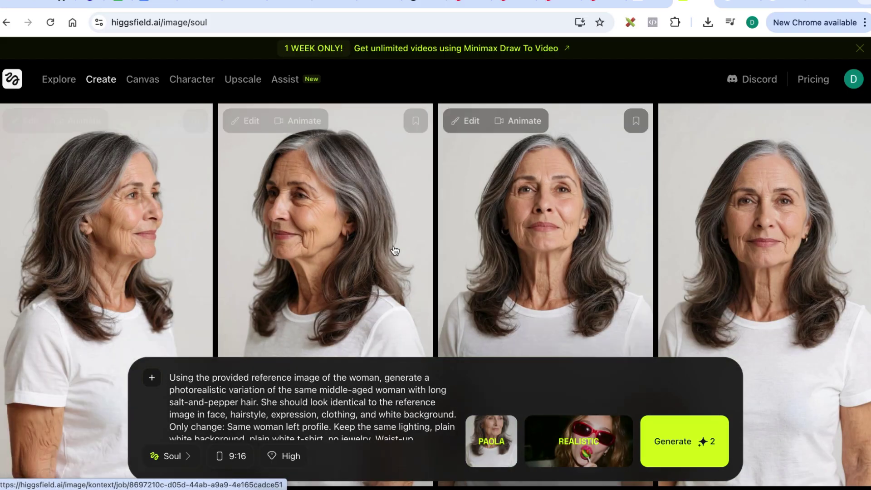
left_click(181, 462)
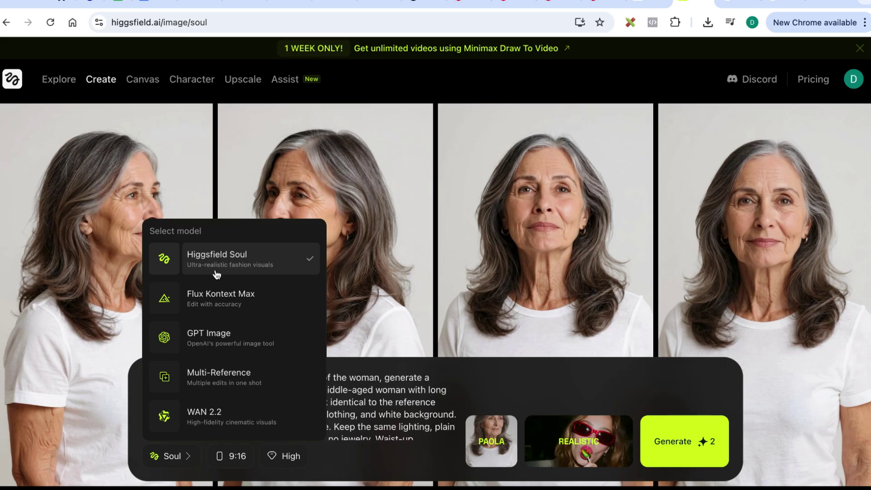
left_click(338, 472)
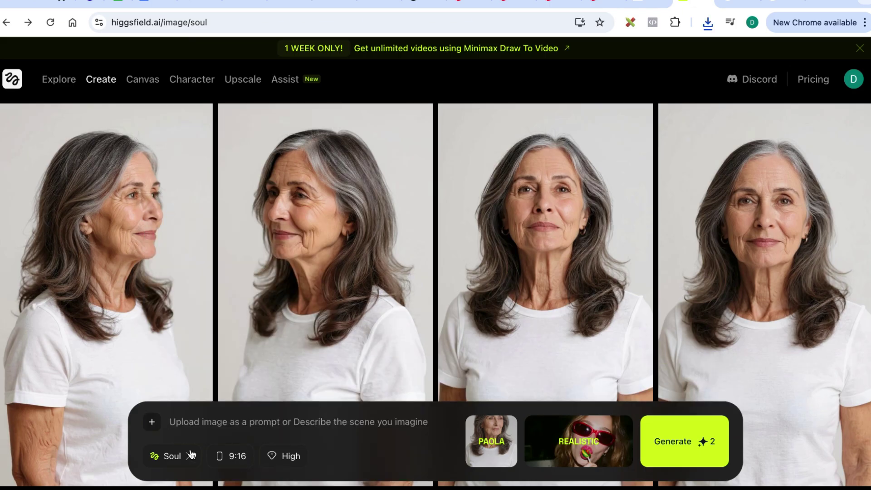
Step: Upload a scene photo as the image prompt and generate images of the character at 9:16 in High quality
left_click(152, 422)
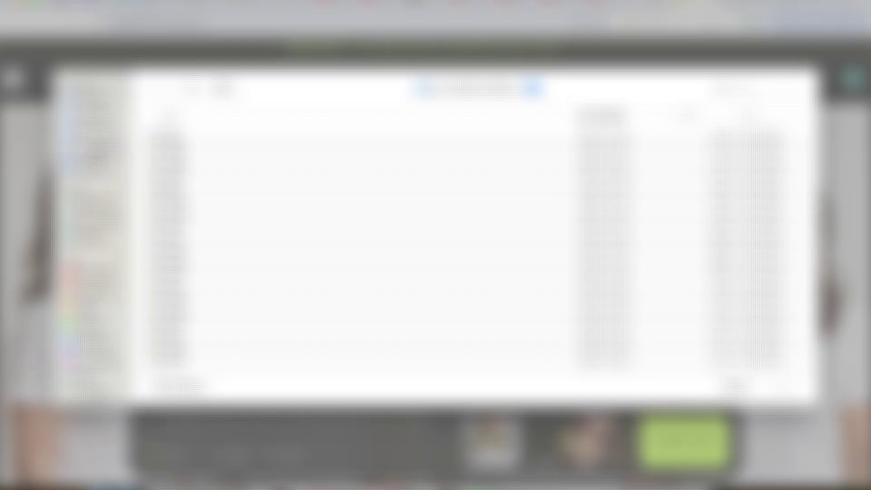
left_click(272, 132)
left_click(785, 385)
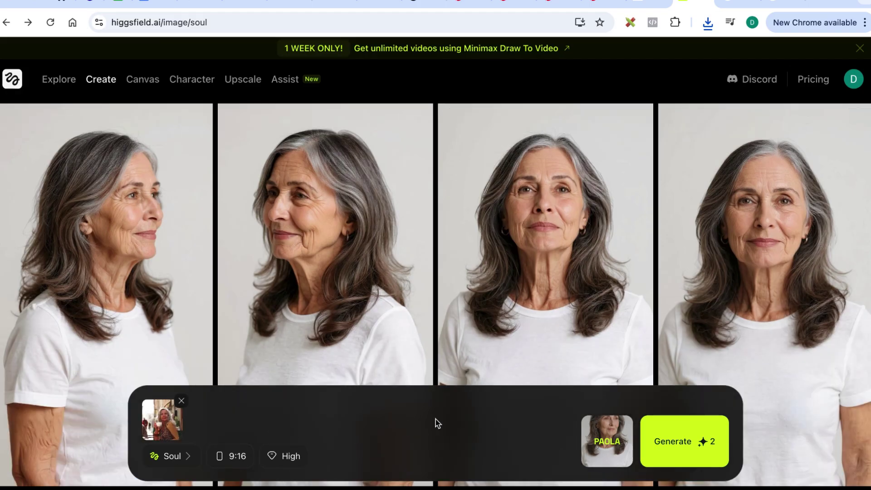
left_click(676, 441)
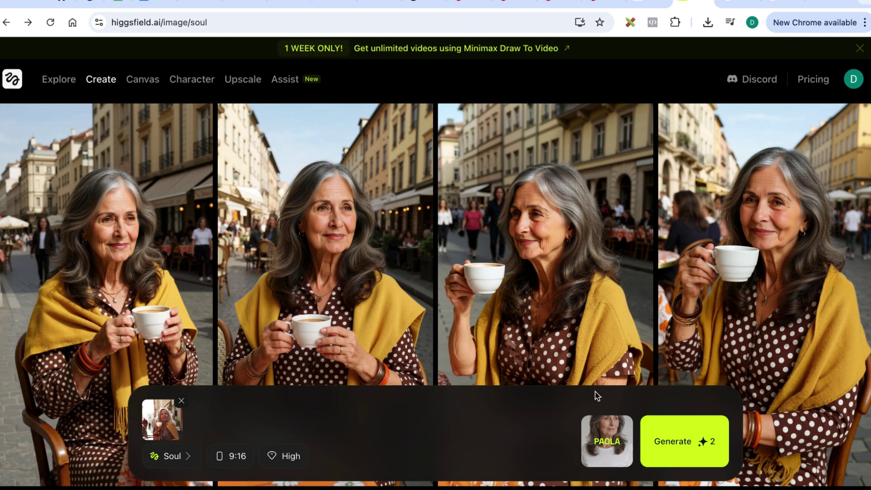
Step: View the second generated café image enlarged and open the style presets for Soul
left_click(348, 279)
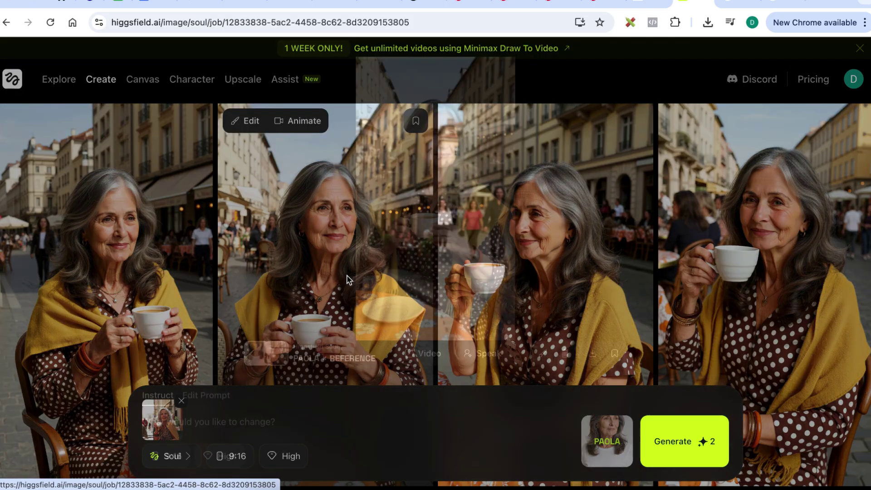
left_click(460, 194)
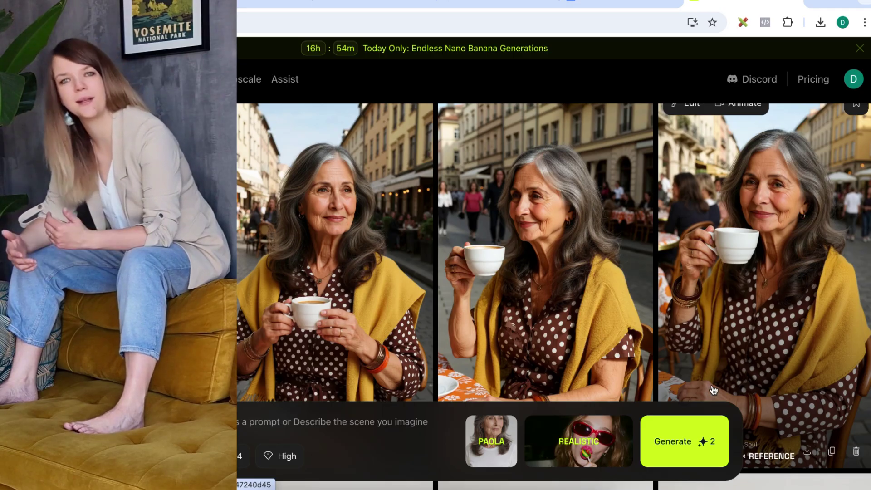
left_click(566, 449)
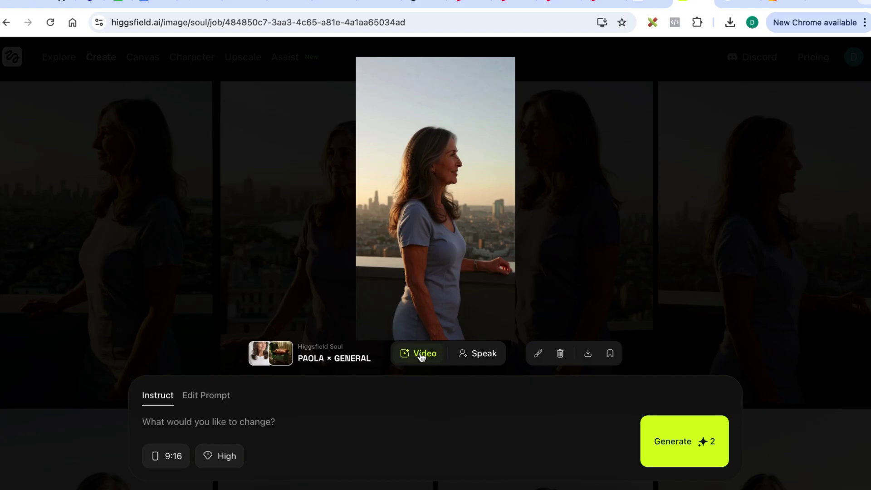
Step: Generate a video from the rooftop portrait with the General and Static motions and the Higgsfield Lite model
left_click(421, 353)
left_click(174, 170)
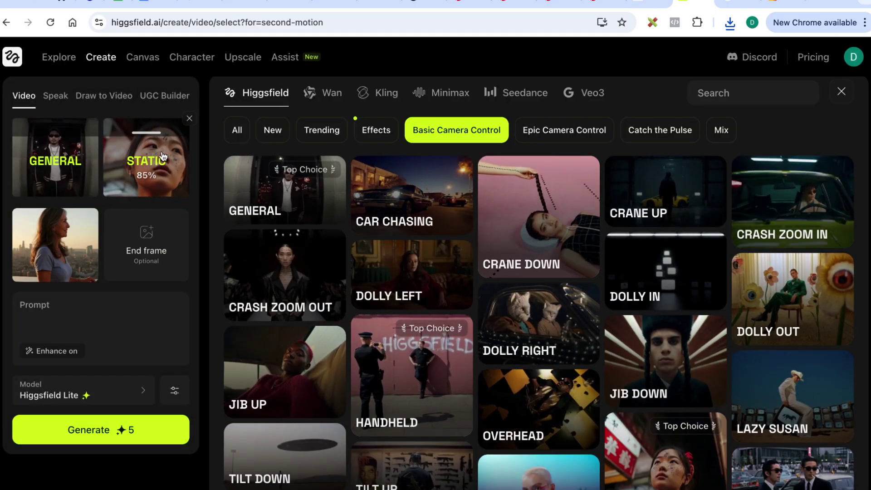
left_click(80, 436)
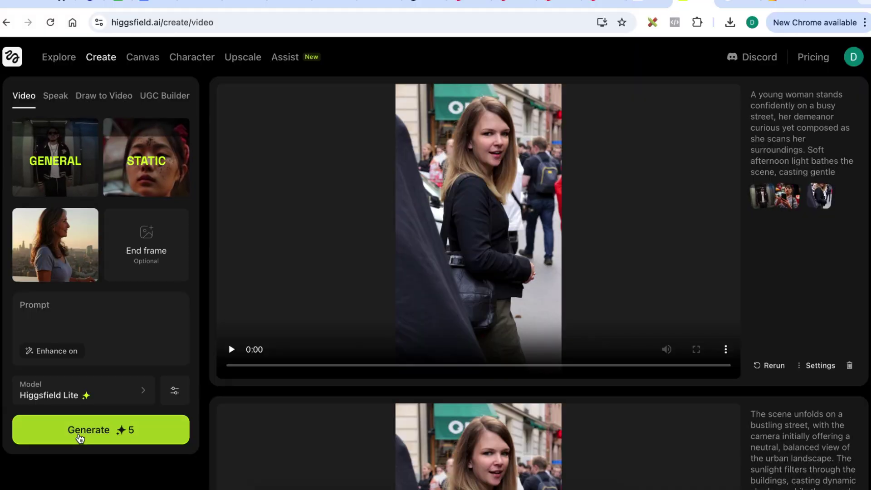
Step: Start the rooftop portrait video generation and play the resulting clip made with the General and Arc Right motions
left_click(80, 437)
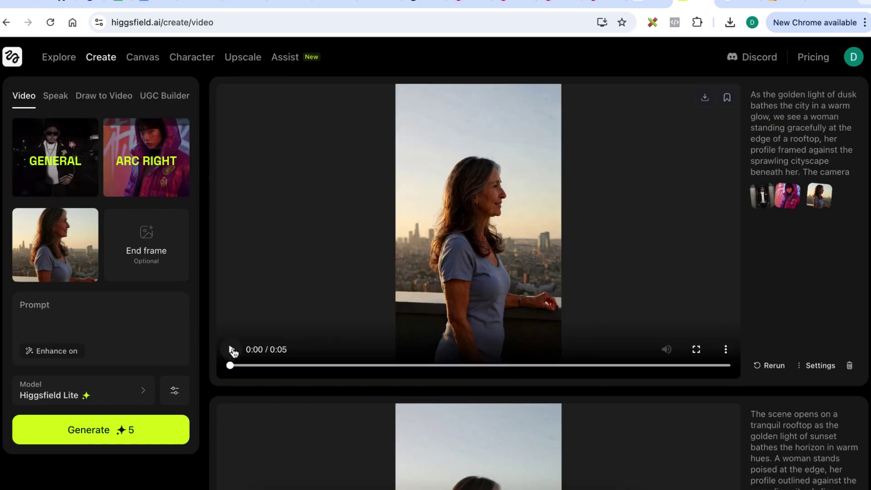
left_click(232, 350)
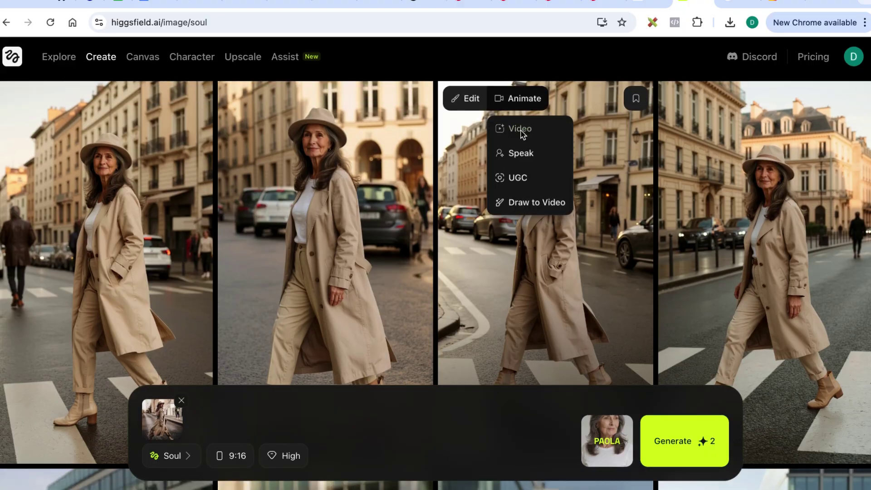
Step: Animate the third street image with General, Dolly Left and the prompt "woman walks down the street" using Higgsfield Lite, and play the video
left_click(523, 129)
type("woman walks down the street")
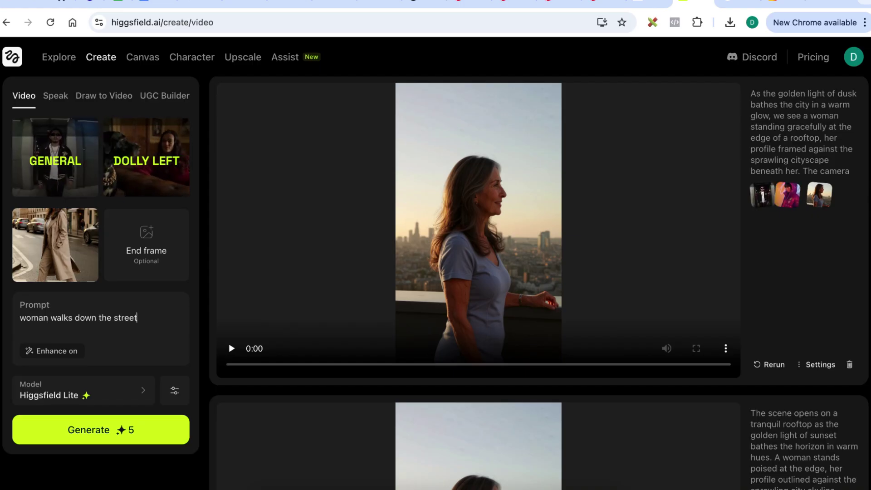
left_click(109, 431)
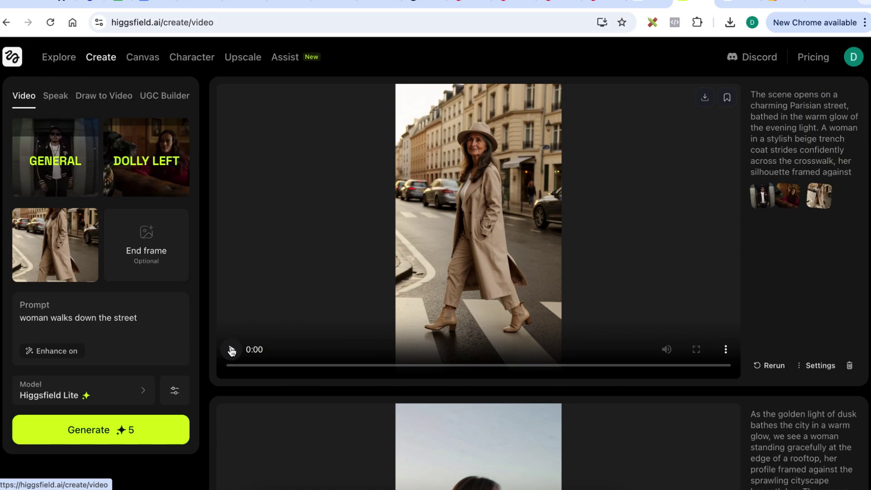
left_click(231, 350)
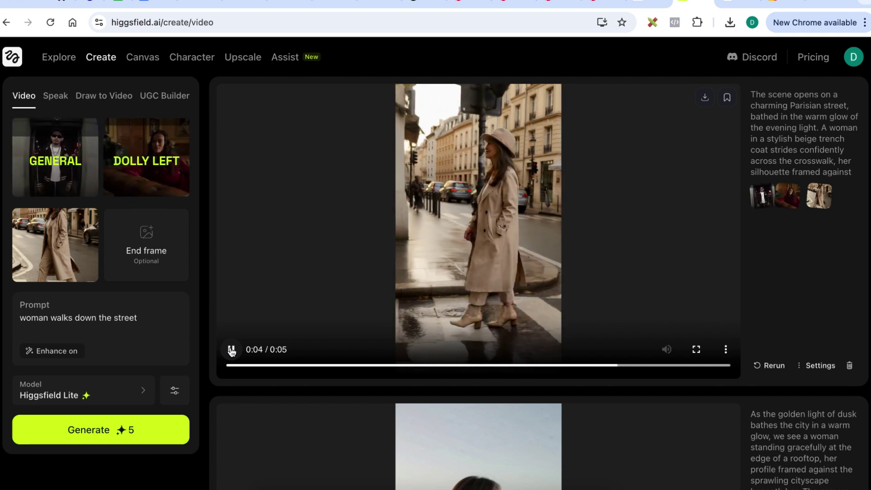
Step: Switch to Midjourney and open the fourth video generated from the prompt "woman walks down the street"
left_click(644, 3)
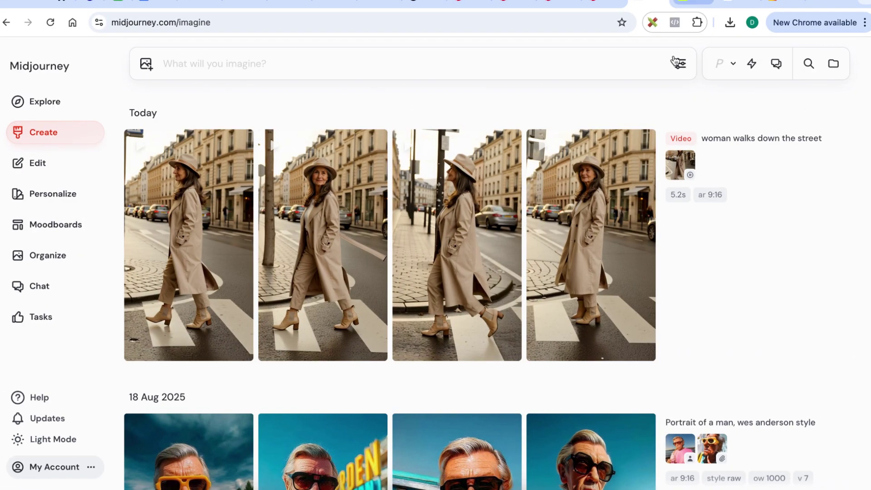
mouse_move(640, 181)
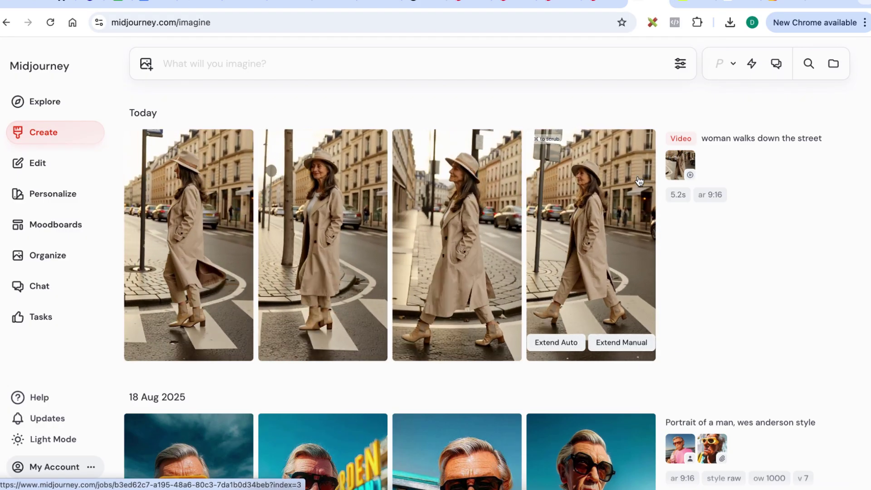
left_click(639, 182)
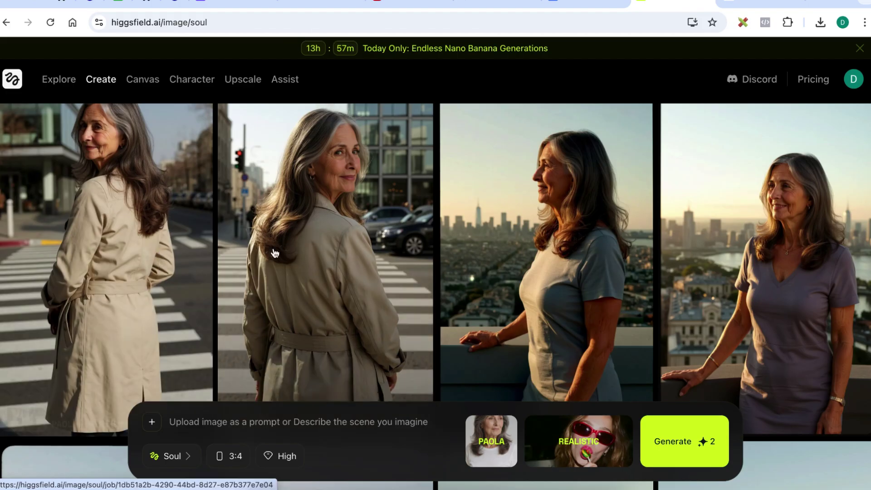
scroll(251, 264, "up", 4)
scroll(252, 265, "up", 4)
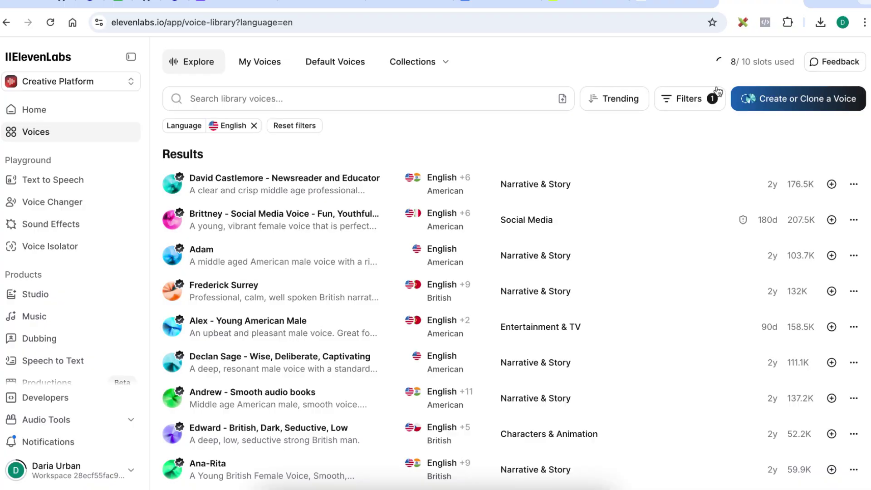
Step: Open the filters of the ElevenLabs voice library and look through the accent options for English voices
left_click(676, 100)
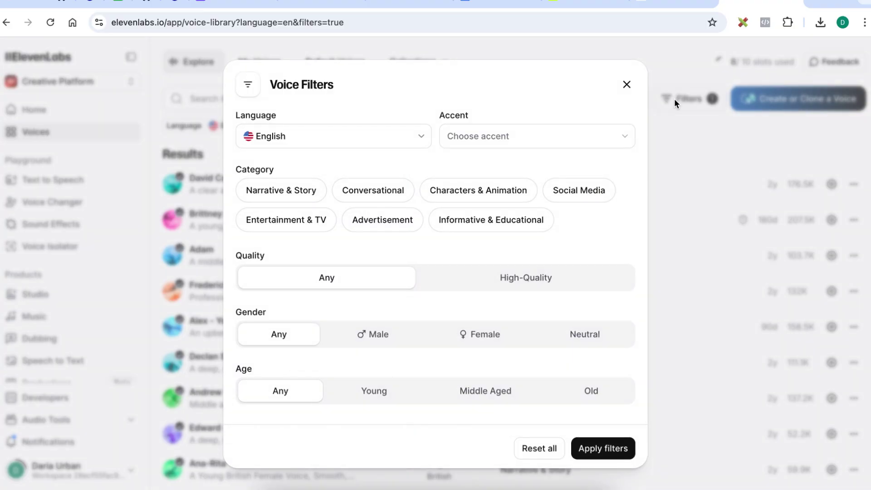
left_click(476, 137)
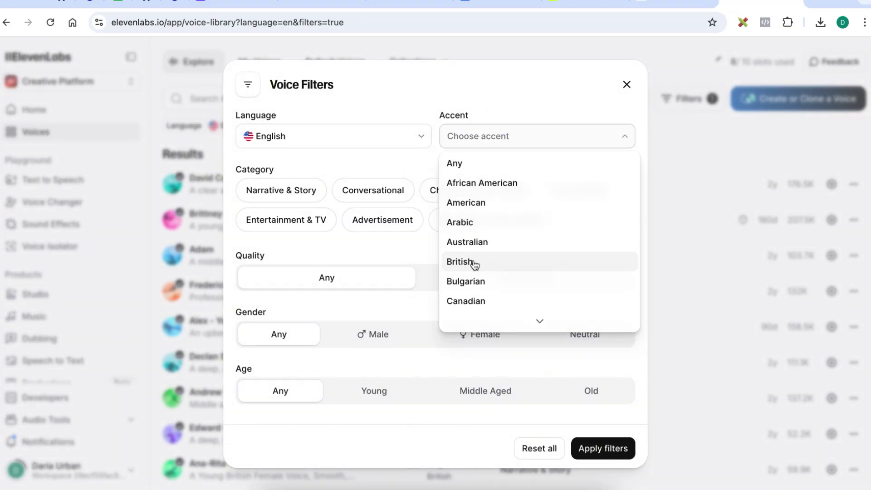
left_click(672, 269)
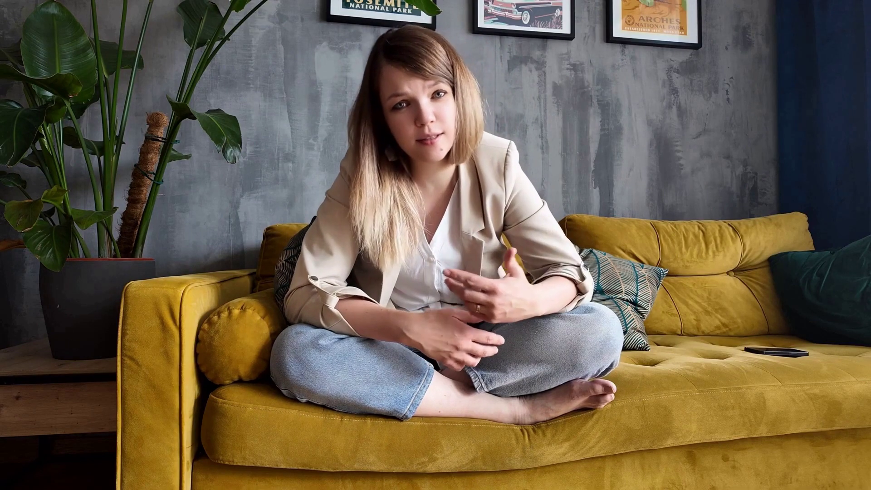